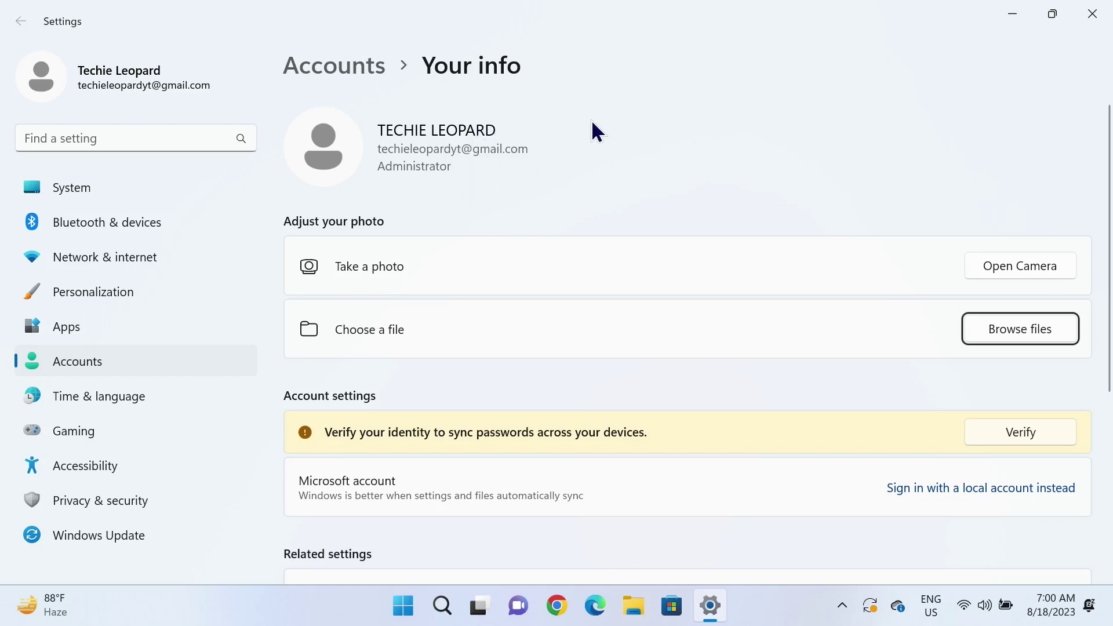
Close Settings from the Your info page with Alt+F4 to reveal the desktop.
key("alt+F4")
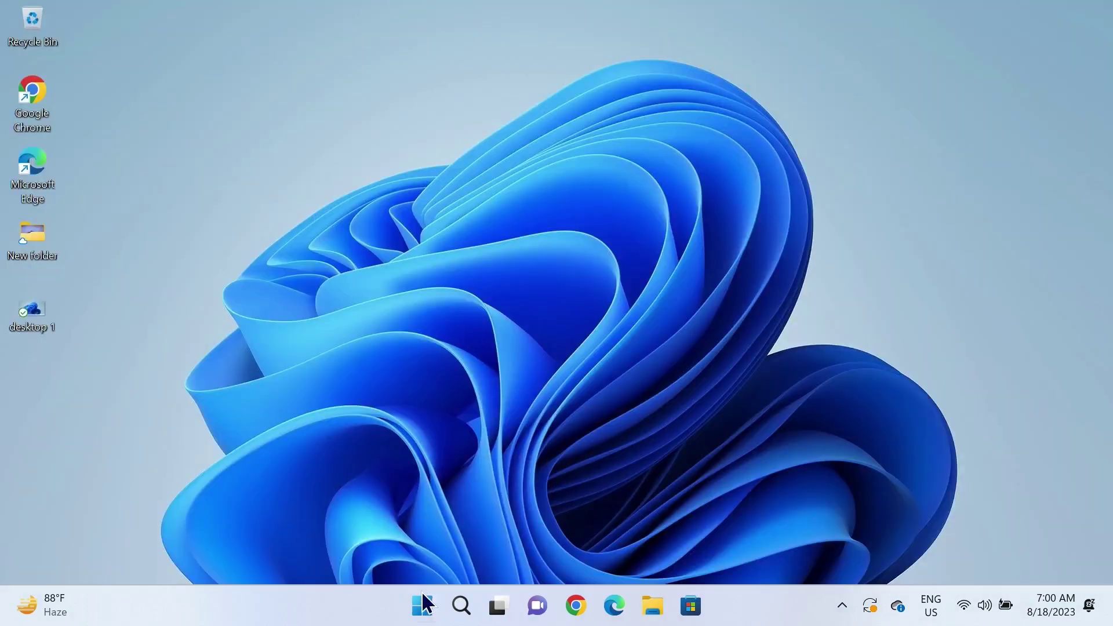
Reopen Your info through the Start menu's account options and Change account settings.
left_click(424, 606)
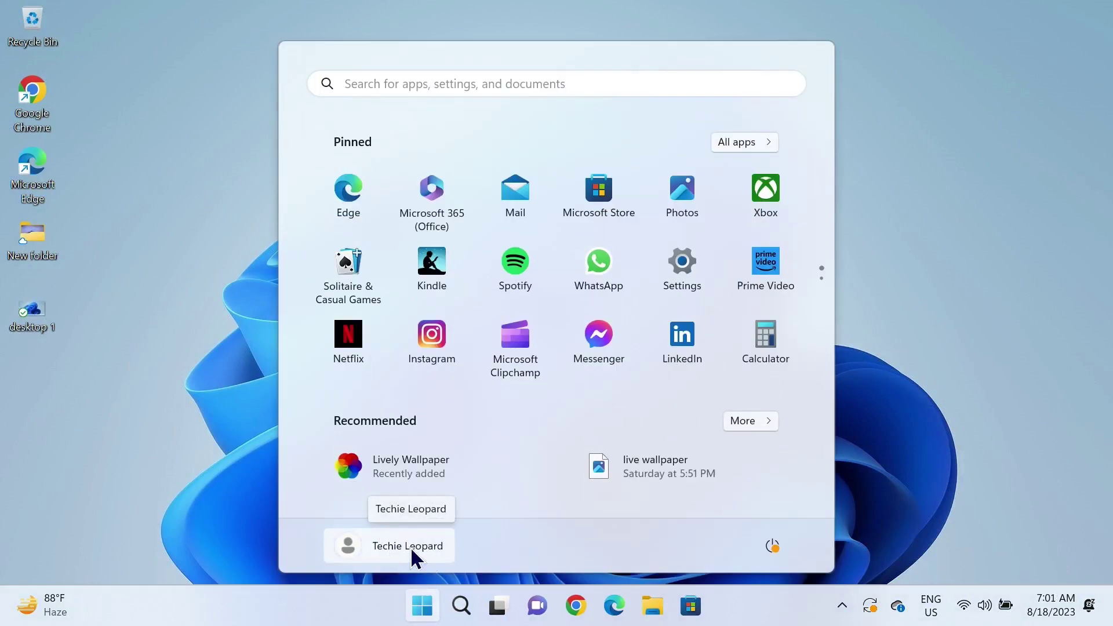
left_click(411, 548)
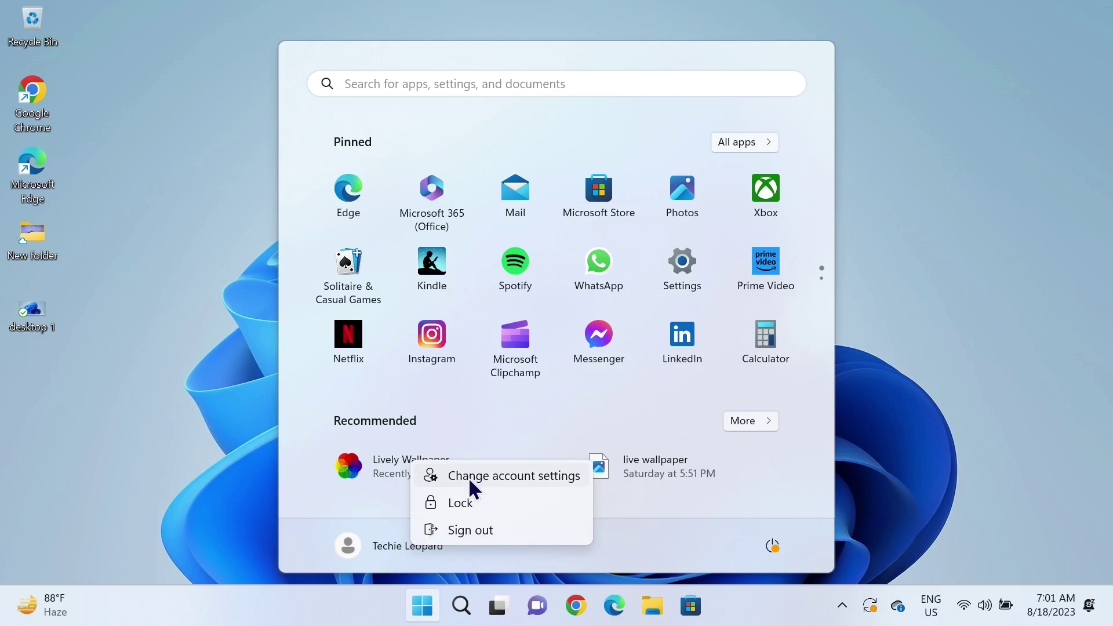
left_click(488, 476)
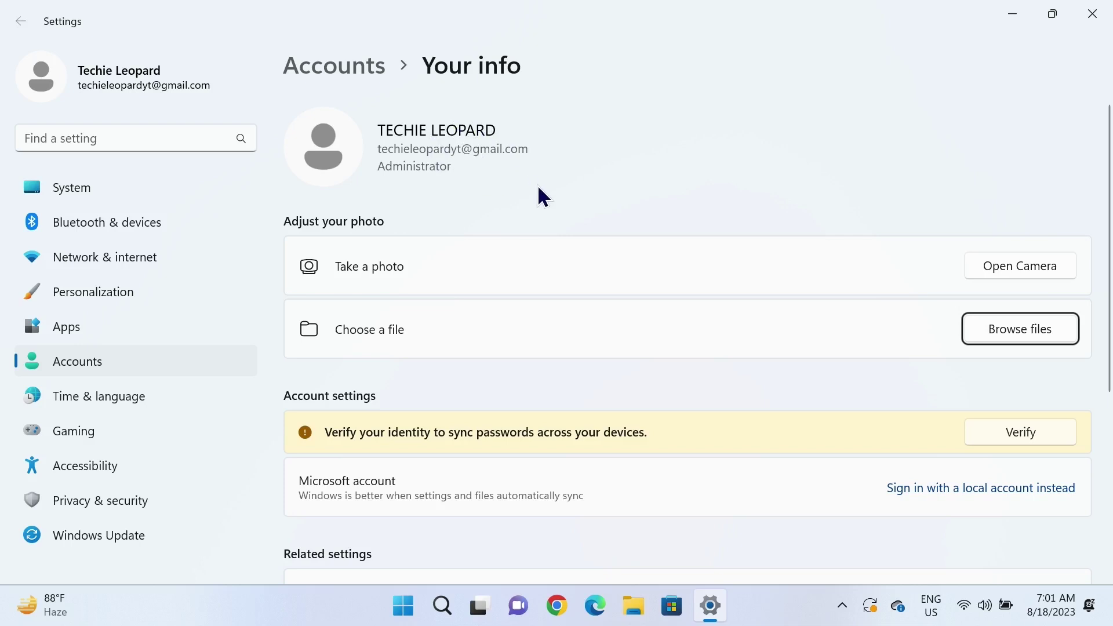
scroll(546, 200, "down", 2)
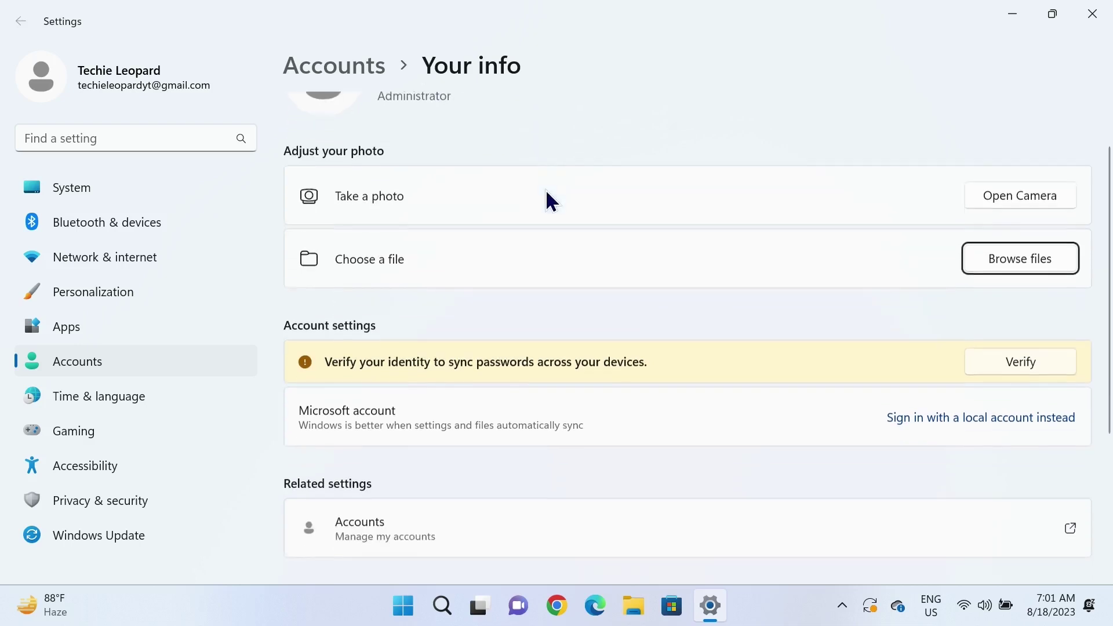
scroll(546, 201, "down", 2)
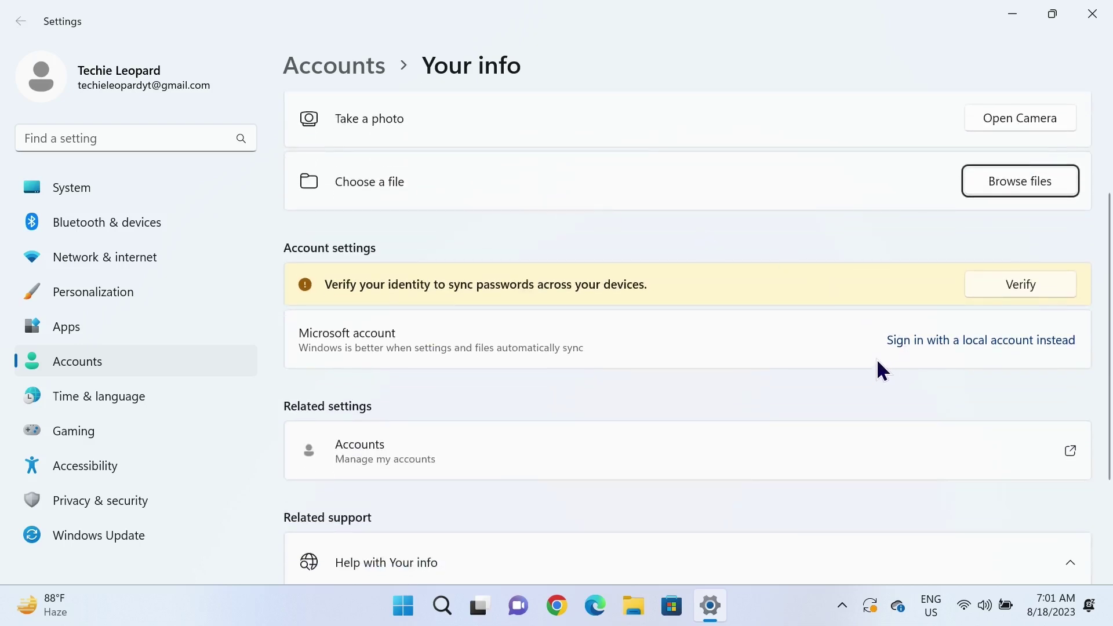
Choose 'Sign in with a local account instead' and continue to identity verification.
left_click(931, 345)
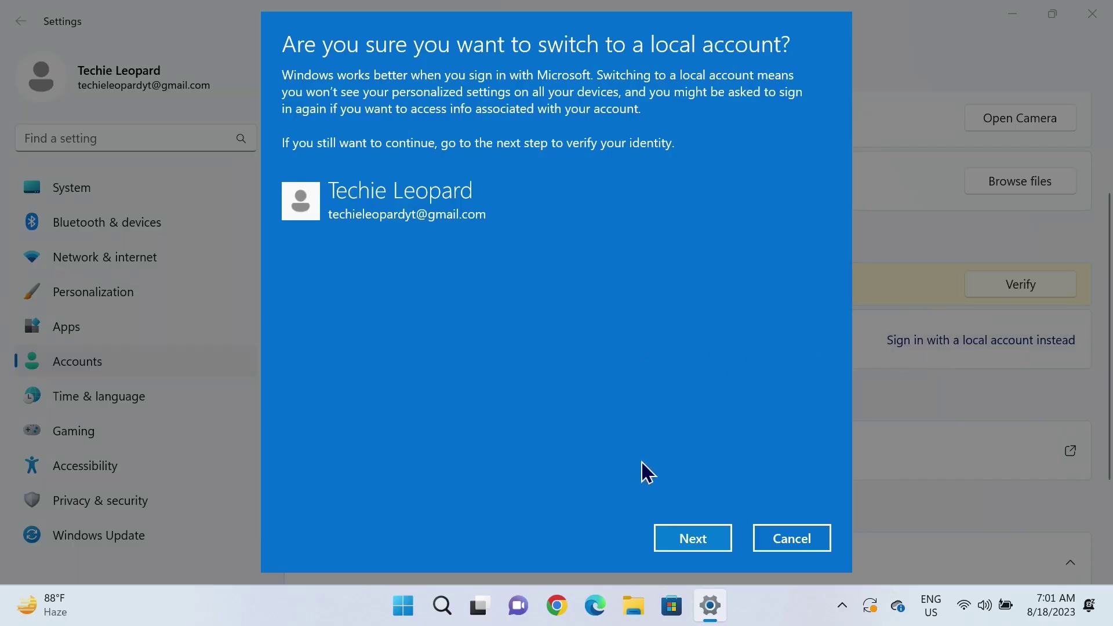
left_click(671, 527)
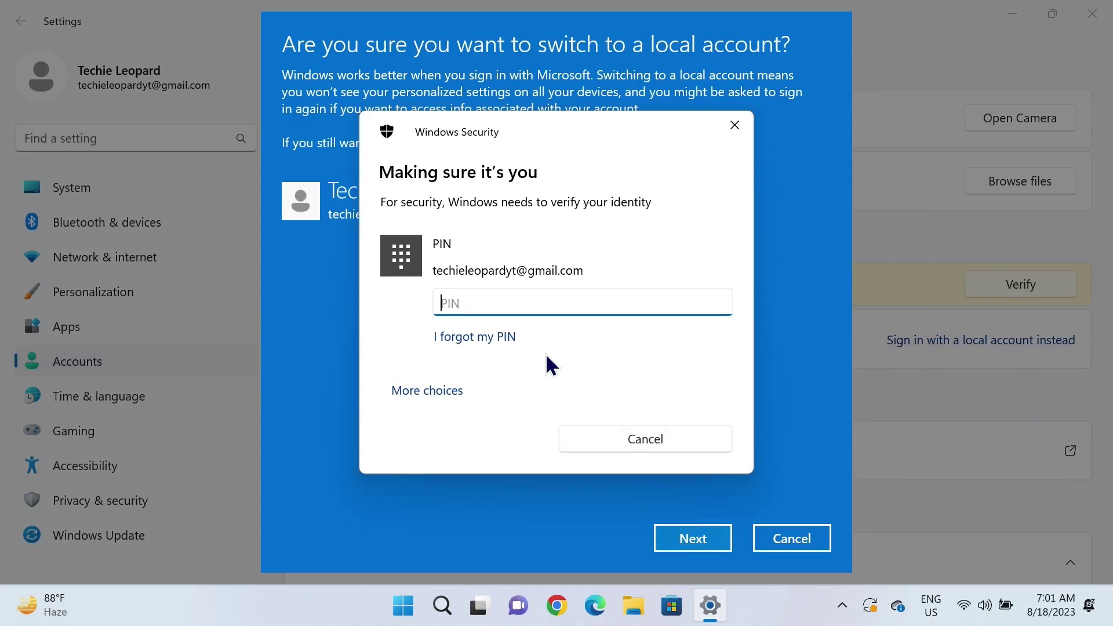
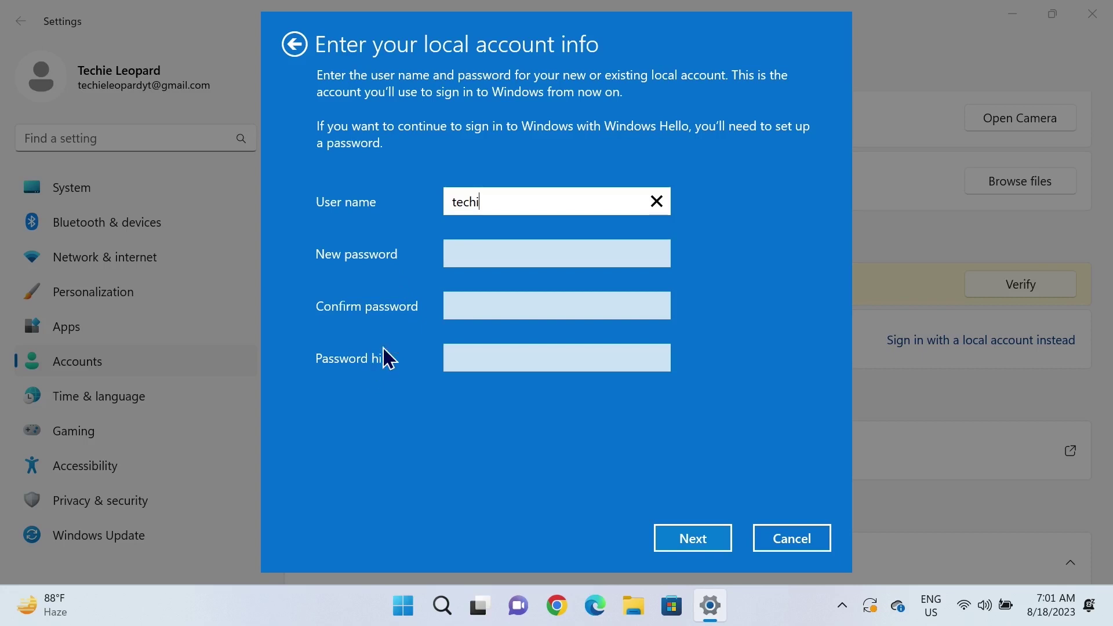
Fill in TechBoy's password fields, submit the details, and sign out.
left_click(466, 254)
left_click(470, 294)
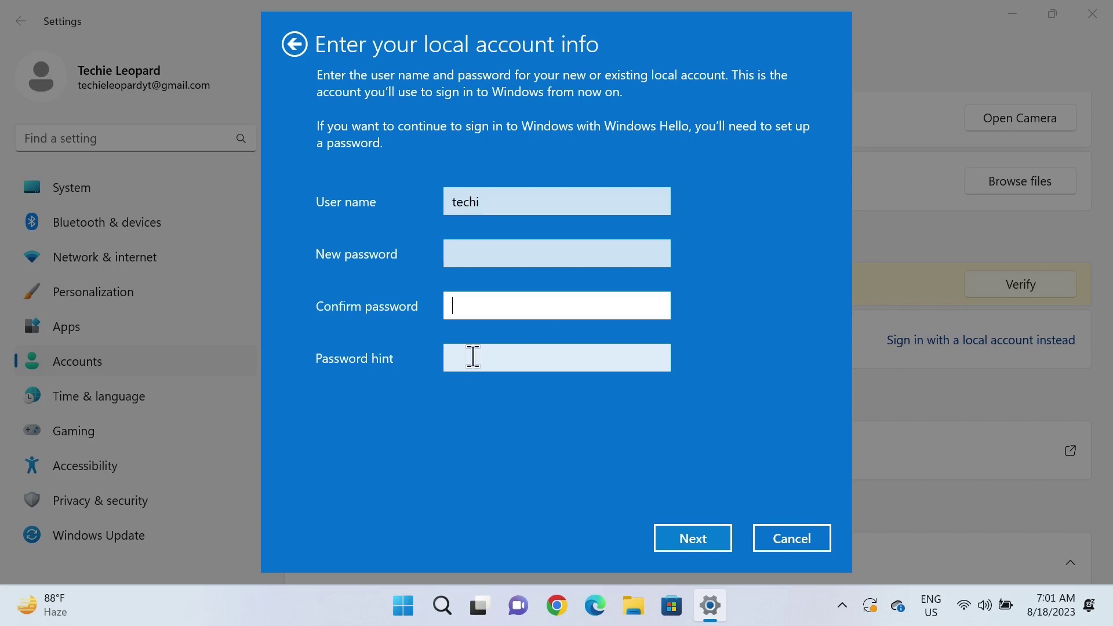
mouse_move(503, 202)
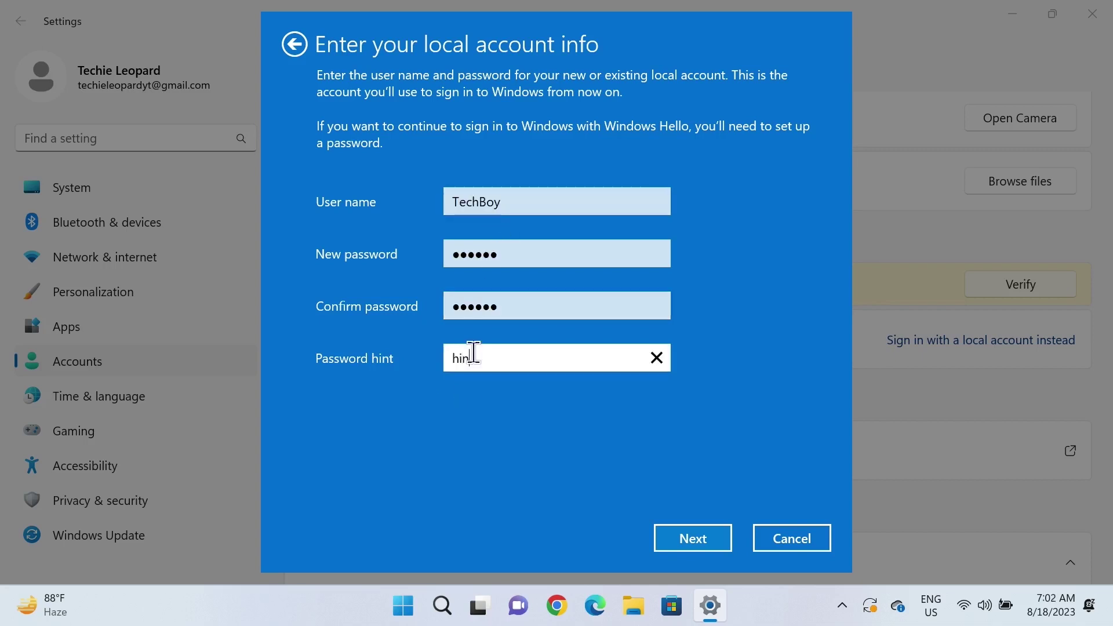
type("t")
left_click(691, 541)
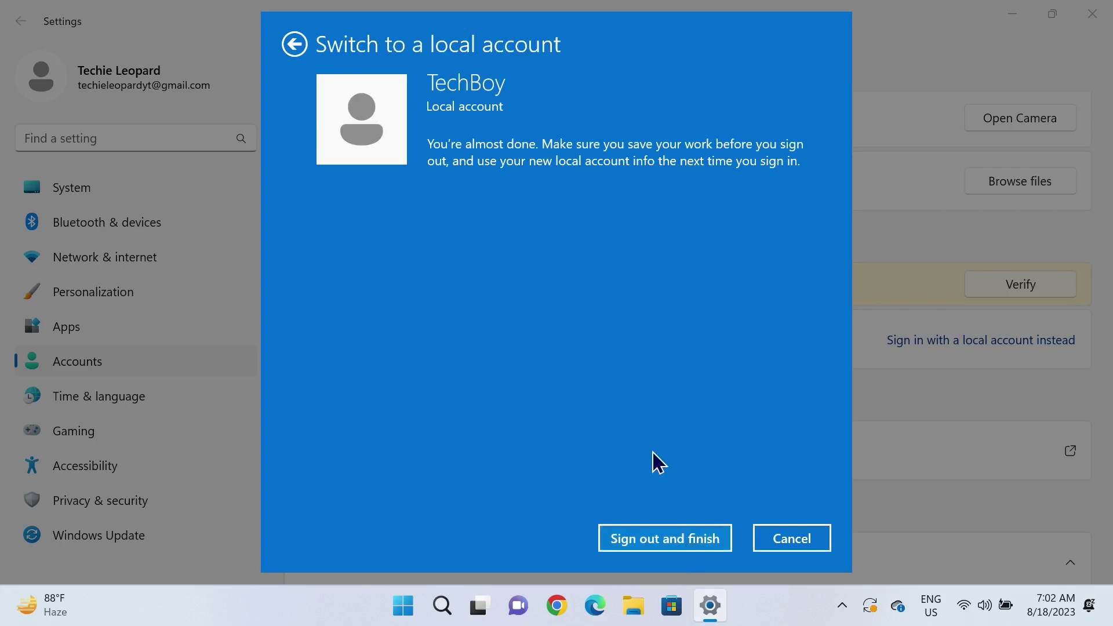
left_click(658, 541)
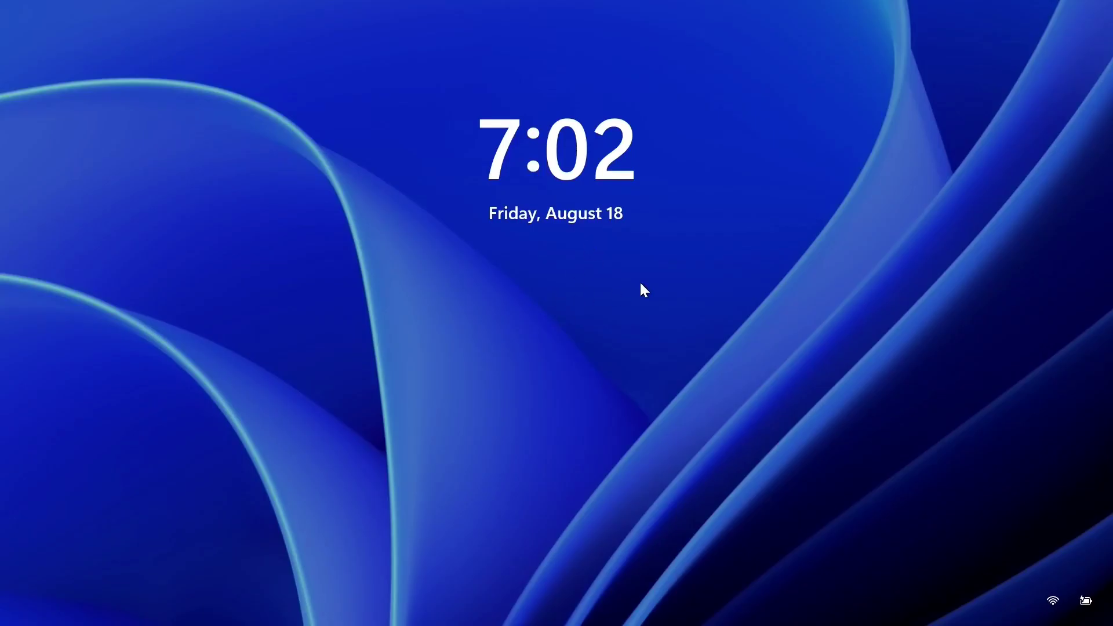
Dismiss the lock screen to start signing in as TechBoy.
left_click(641, 284)
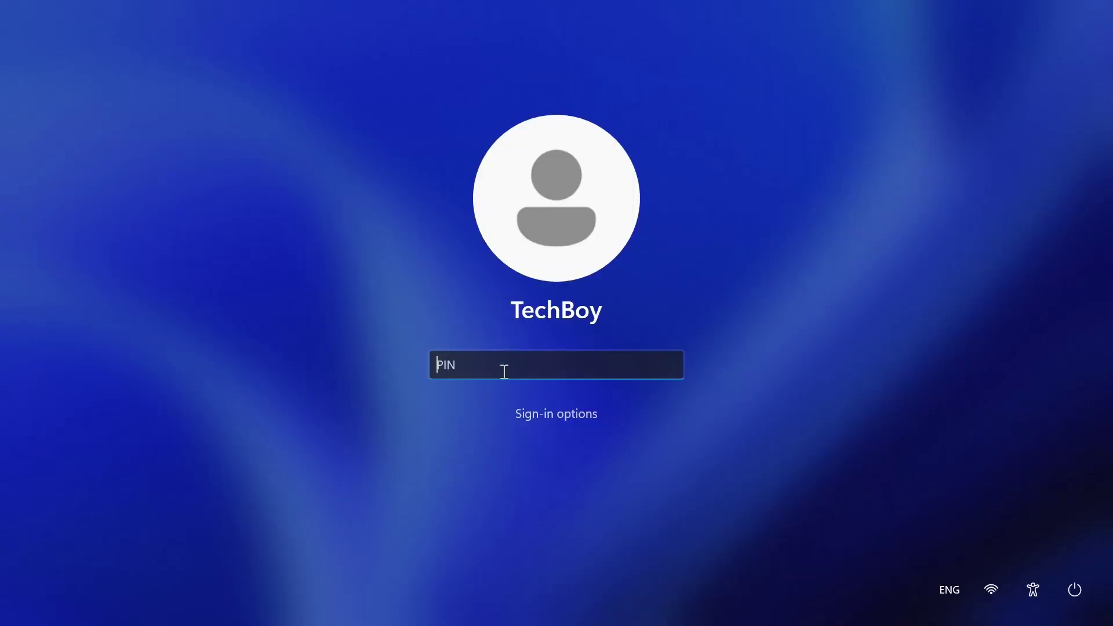
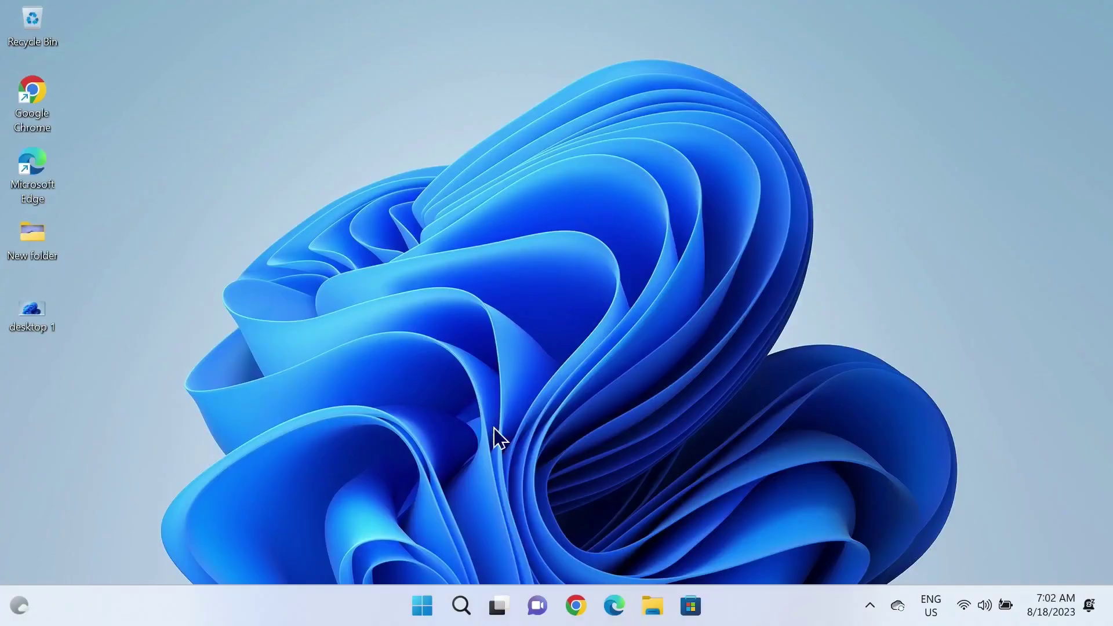
Open TechBoy's account settings from the Start menu, showing a local administrator account.
left_click(426, 616)
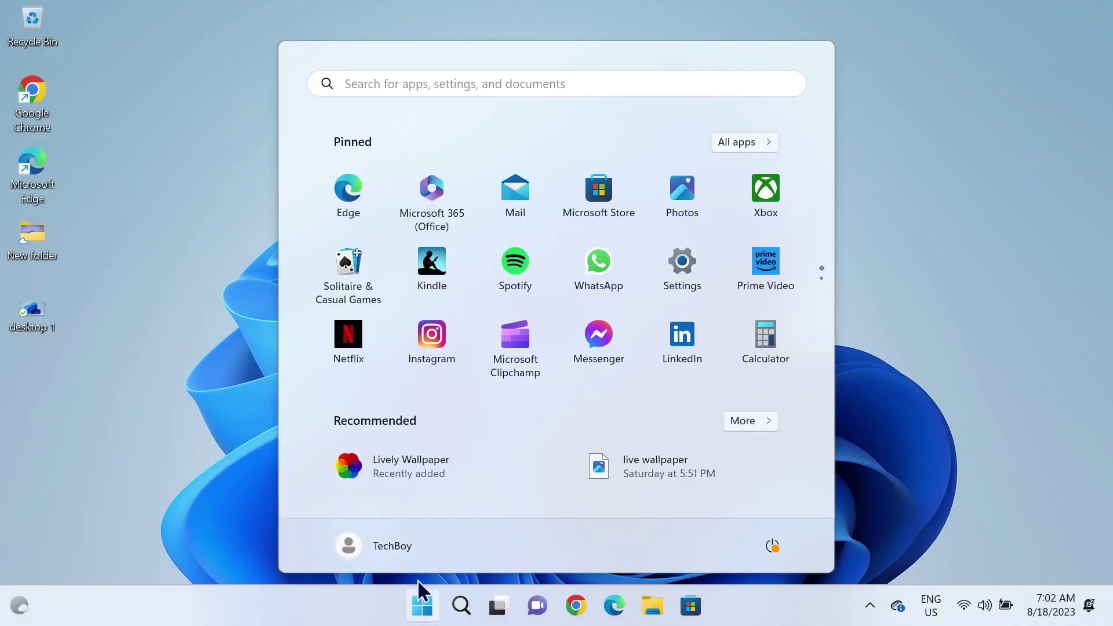
left_click(399, 548)
left_click(469, 469)
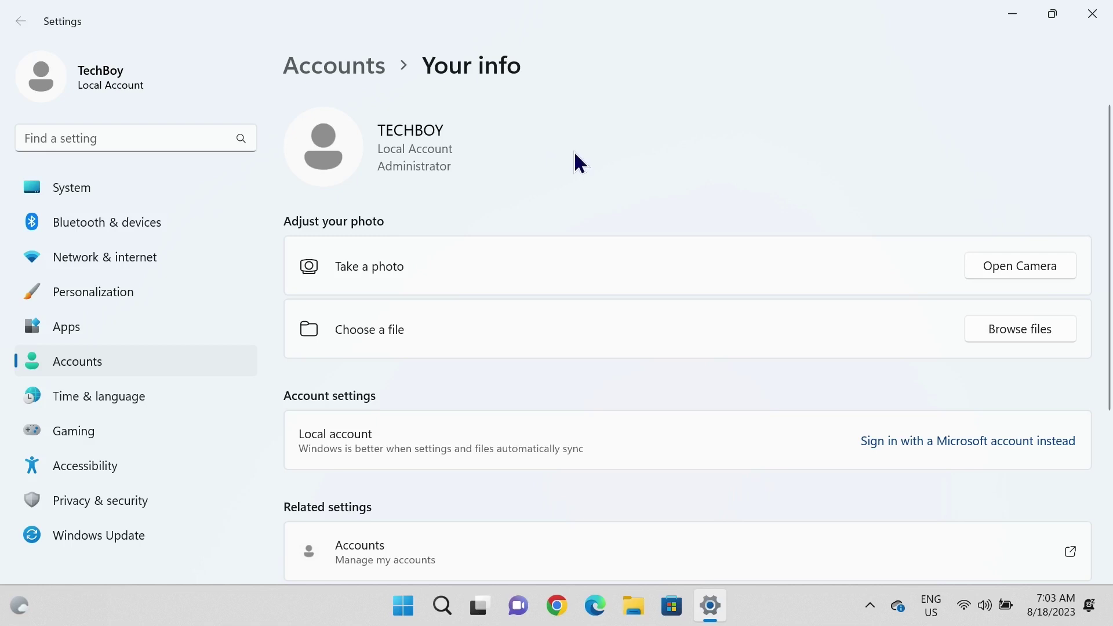
scroll(574, 162, "down", 2)
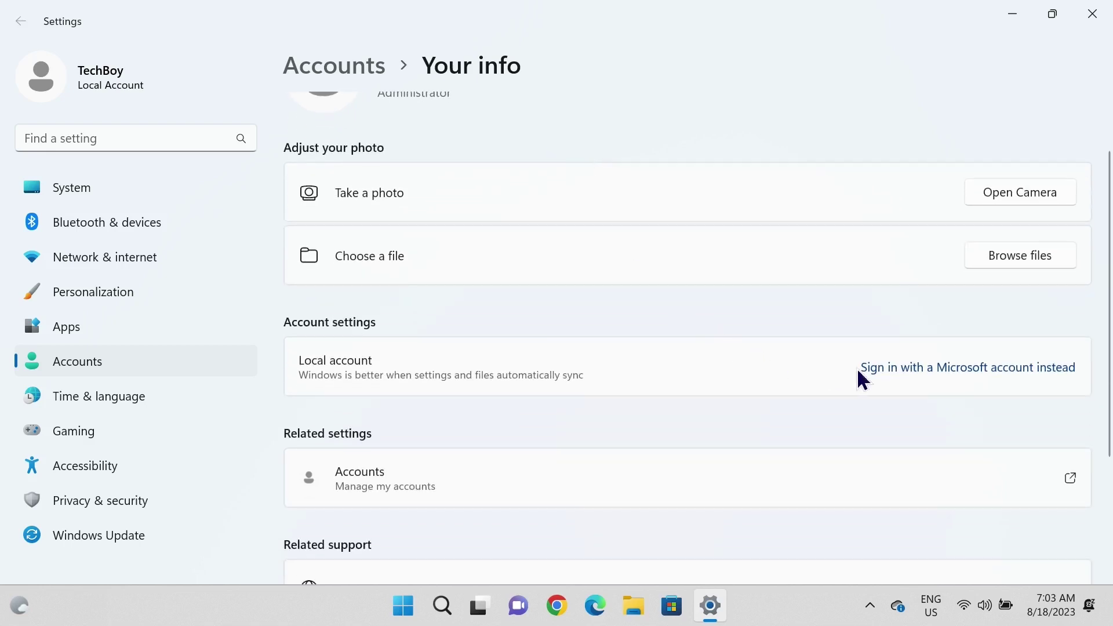
Open the Microsoft account sign-in, dismiss it with Esc, then close Settings.
left_click(891, 375)
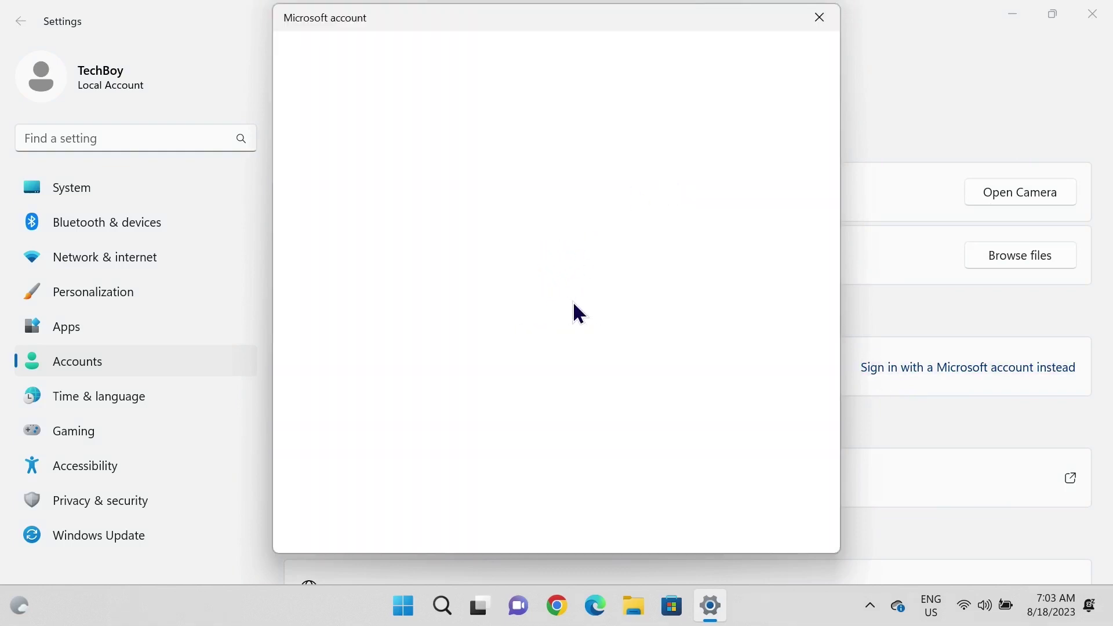
key("Escape")
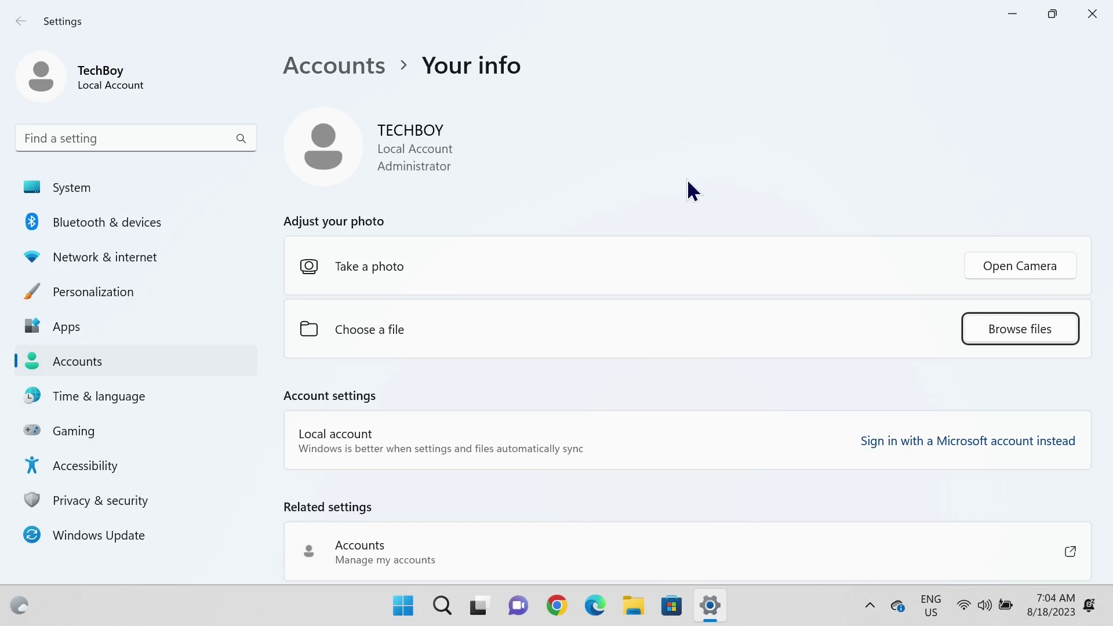
left_click(1092, 13)
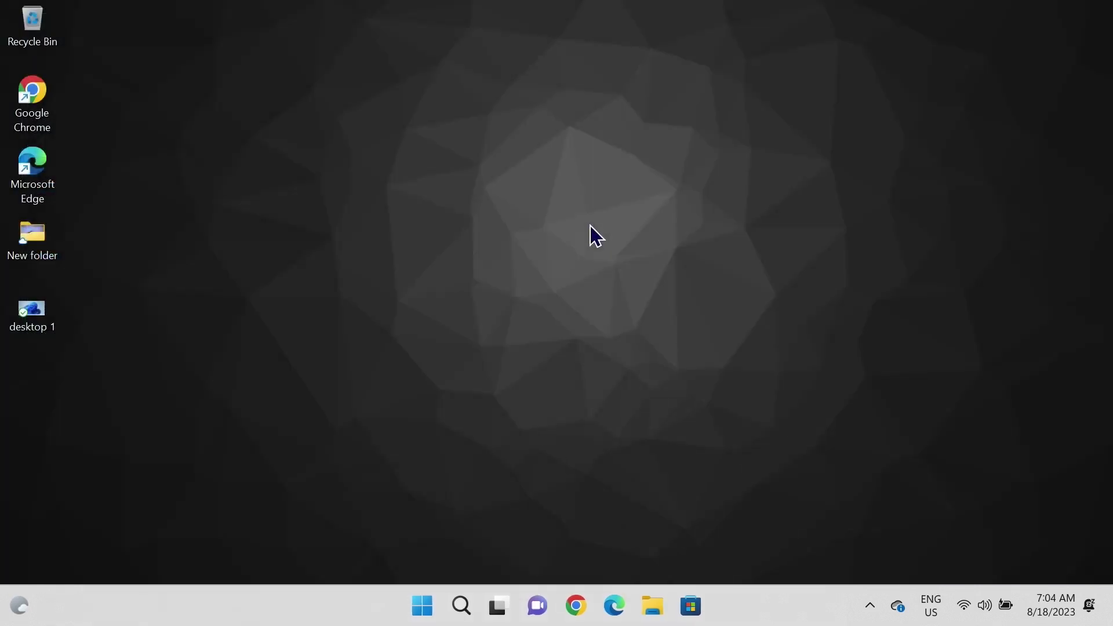